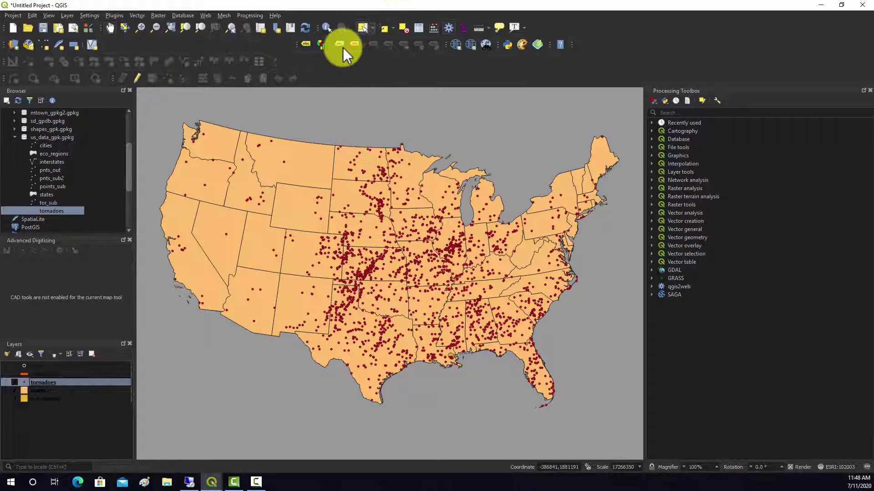
Step: Make states the active layer, select Texas on the map, and open Vector > Research Tools
click(36, 391)
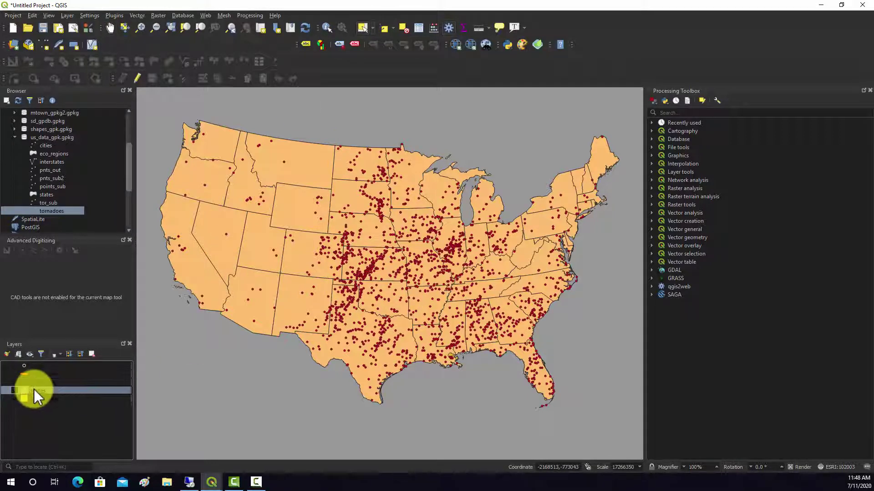
click(401, 326)
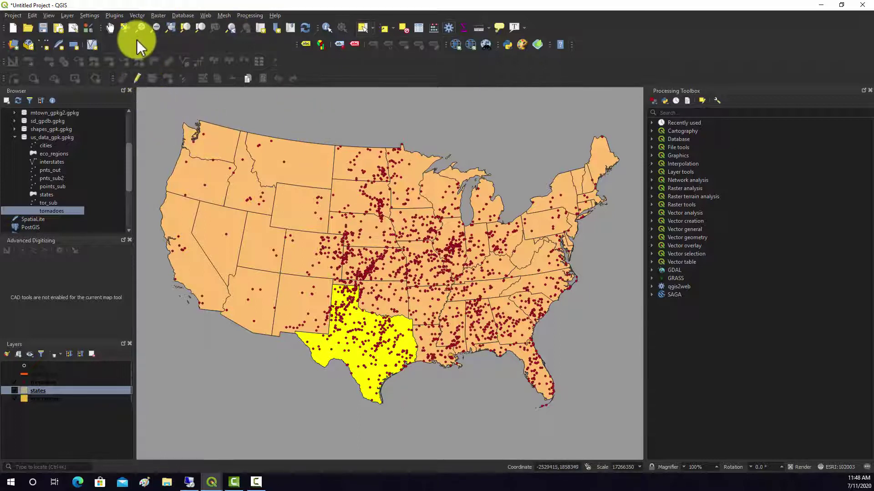
click(143, 19)
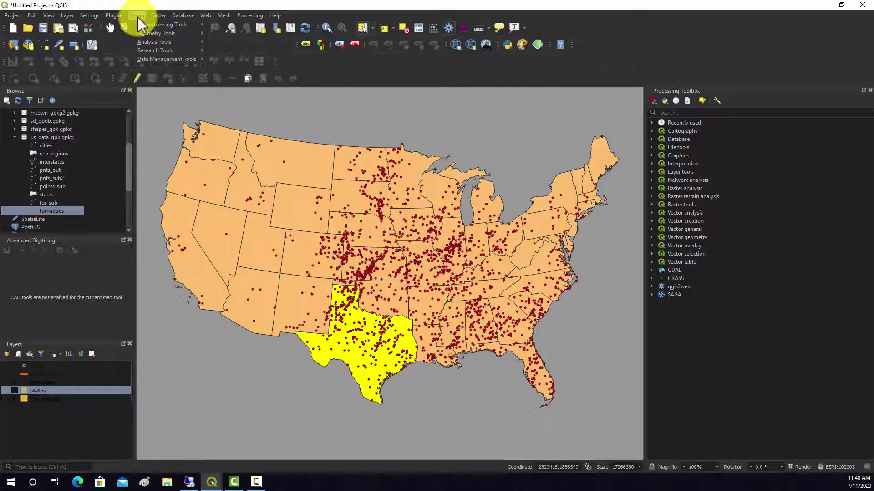
mouse_move(148, 47)
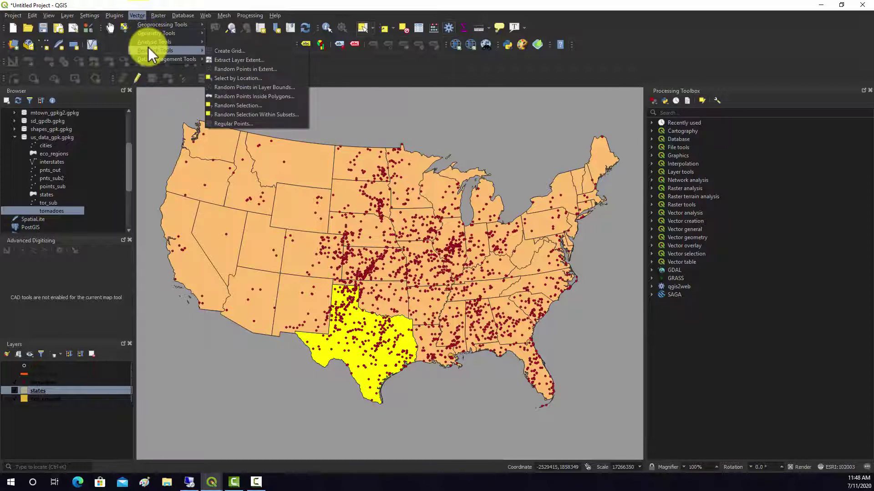
Step: Select tornadoes that are within the selected Texas feature using Select by Location
click(232, 79)
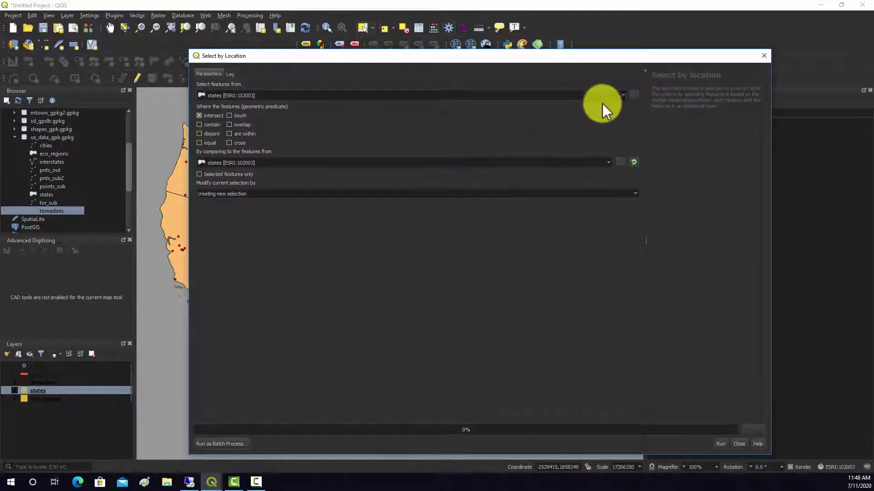
click(607, 96)
click(611, 101)
click(610, 98)
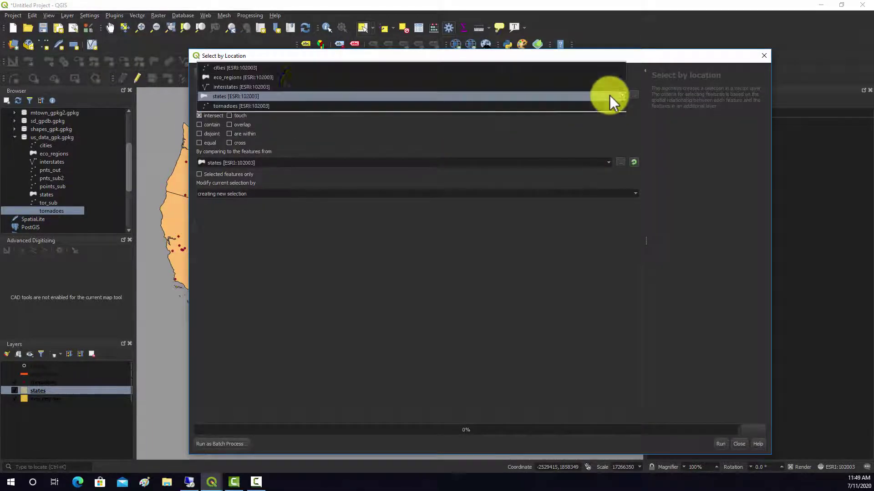
click(245, 105)
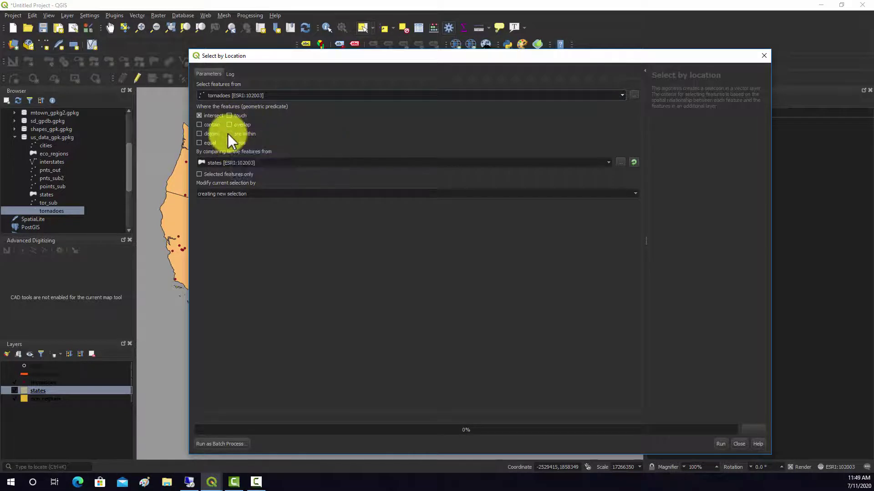
click(229, 134)
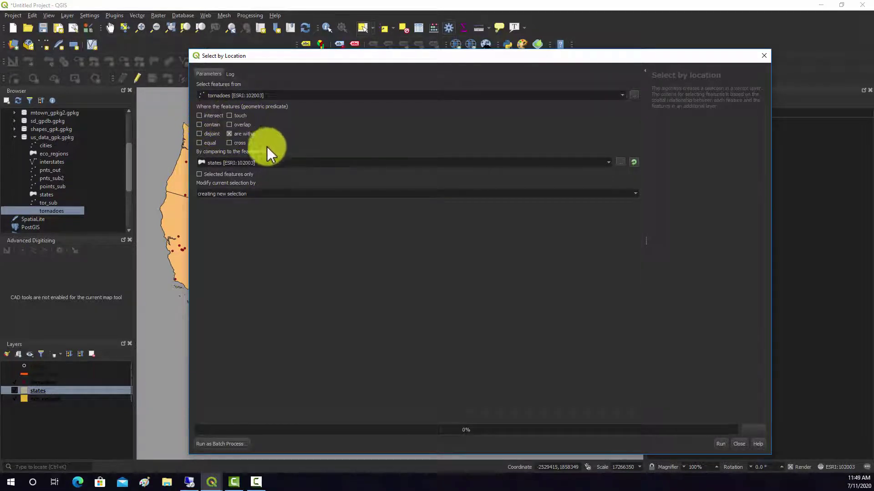
click(199, 116)
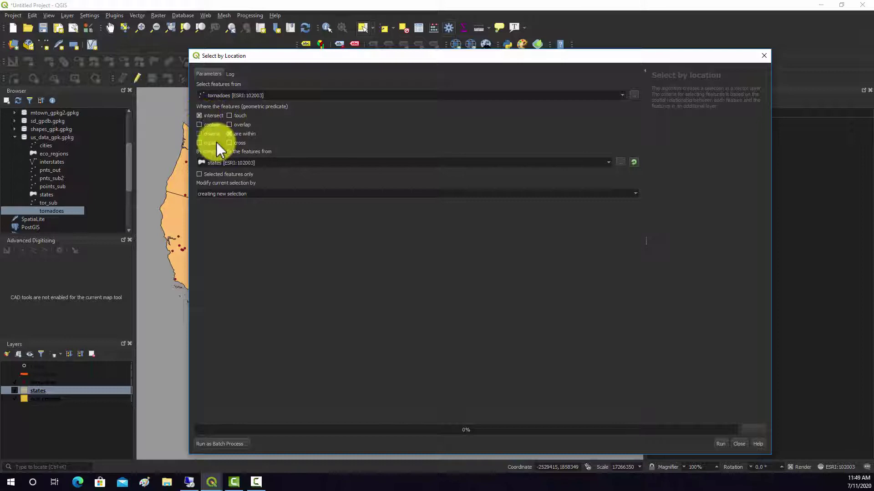
click(199, 116)
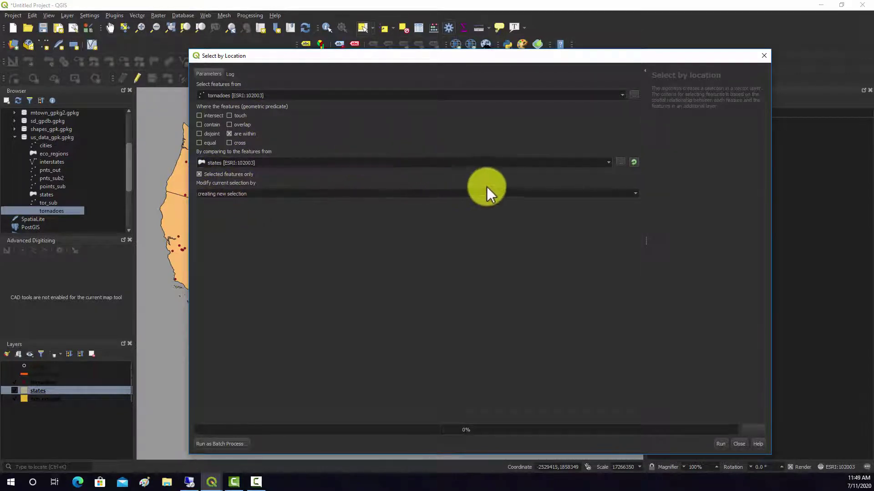
click(723, 444)
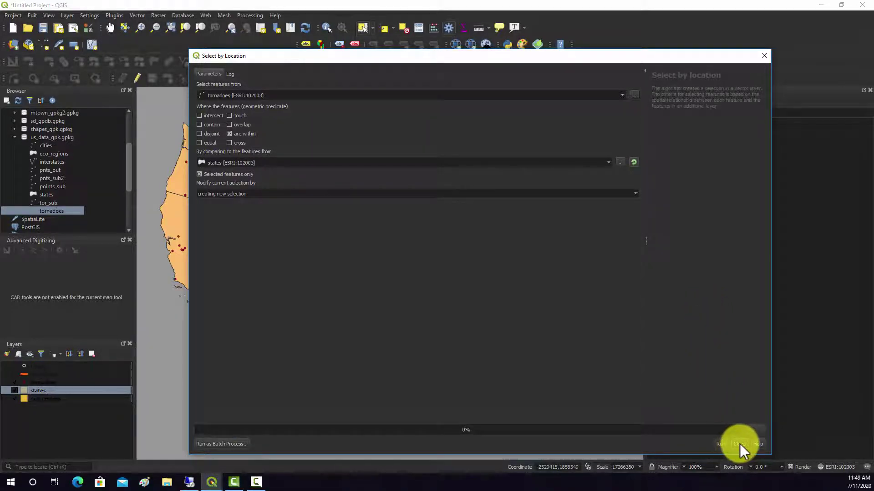
click(739, 444)
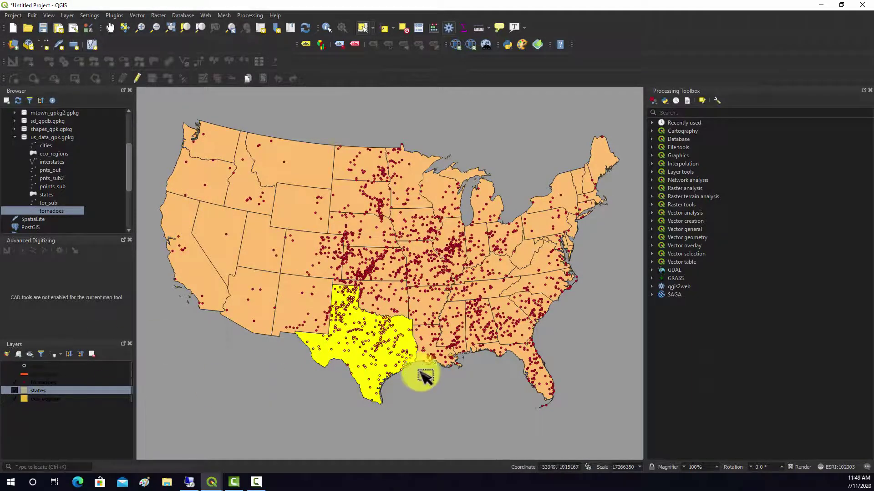
Step: Pan the map to Oklahoma and add it to the states selection alongside Texas
scroll(423, 368, up, 2)
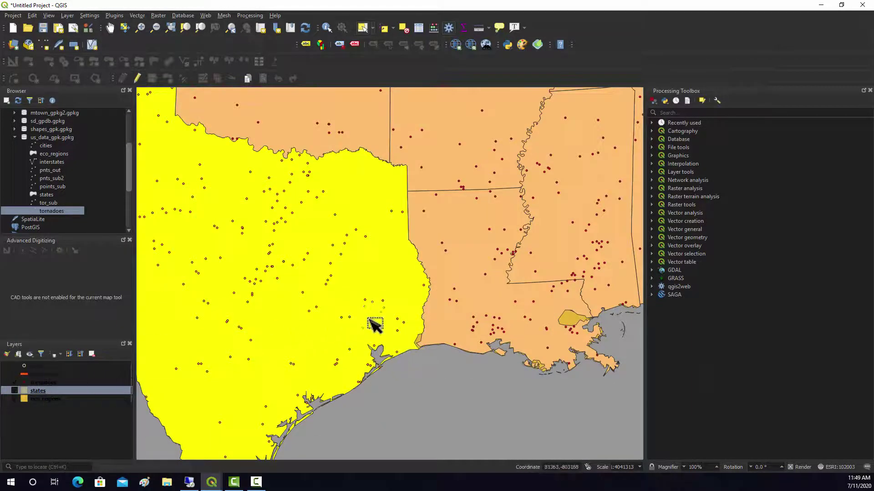
scroll(279, 231, up, 1)
scroll(280, 232, up, 2)
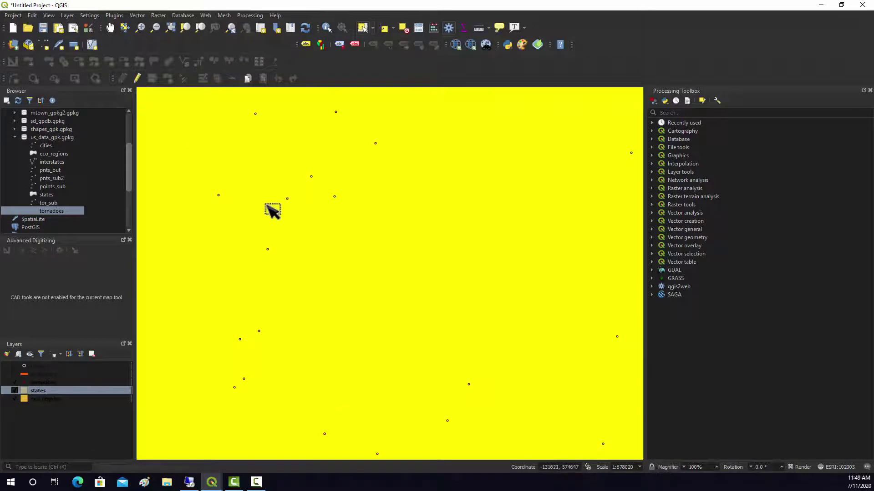
scroll(273, 212, down, 4)
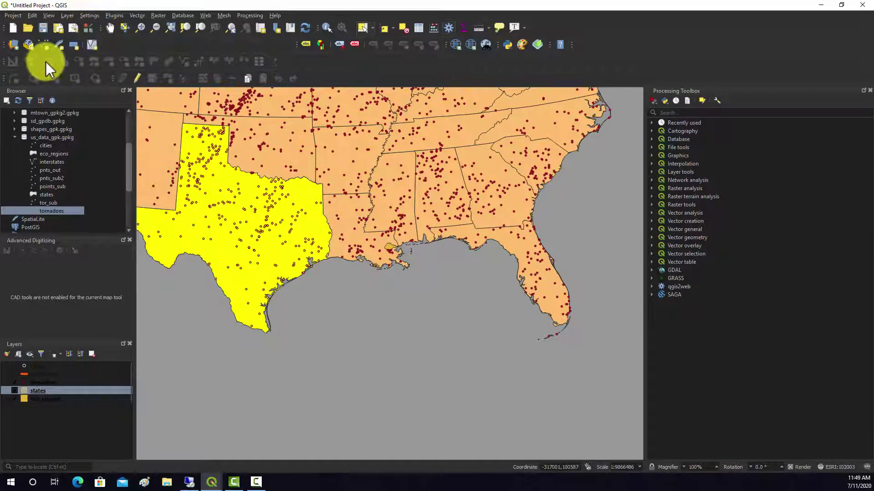
click(110, 28)
drag(309, 147, 392, 197)
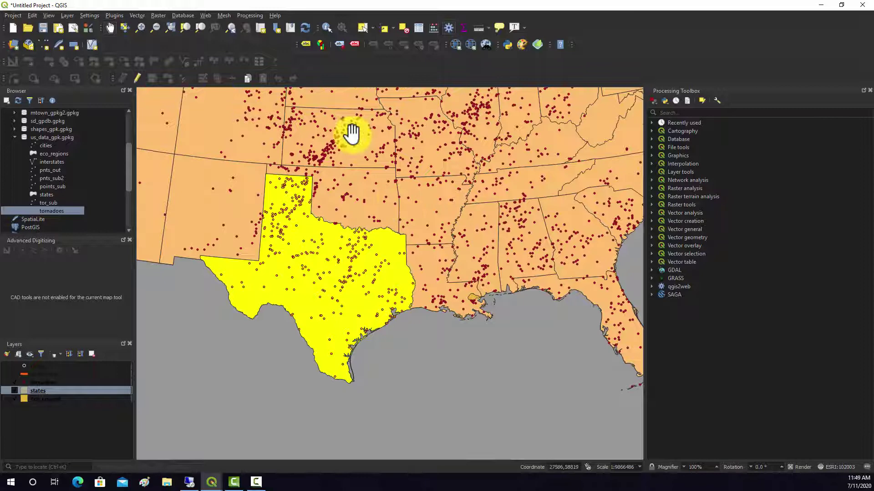
click(358, 28)
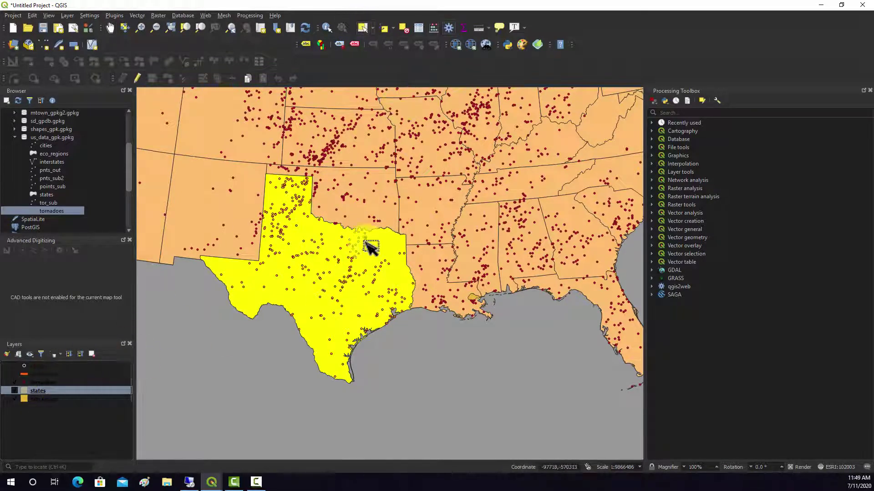
drag(387, 204, 378, 208)
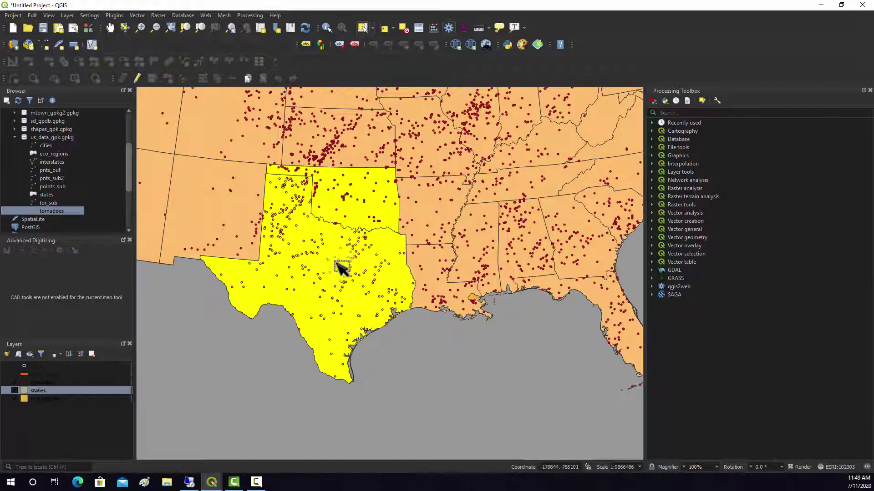
Step: Run Select by Location on the states layer with the 'are within' predicate instead of intersect
click(137, 15)
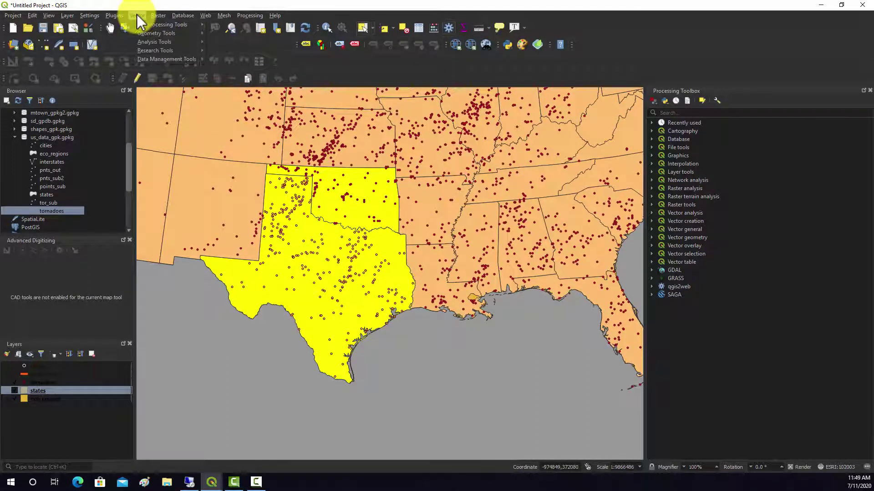
mouse_move(146, 51)
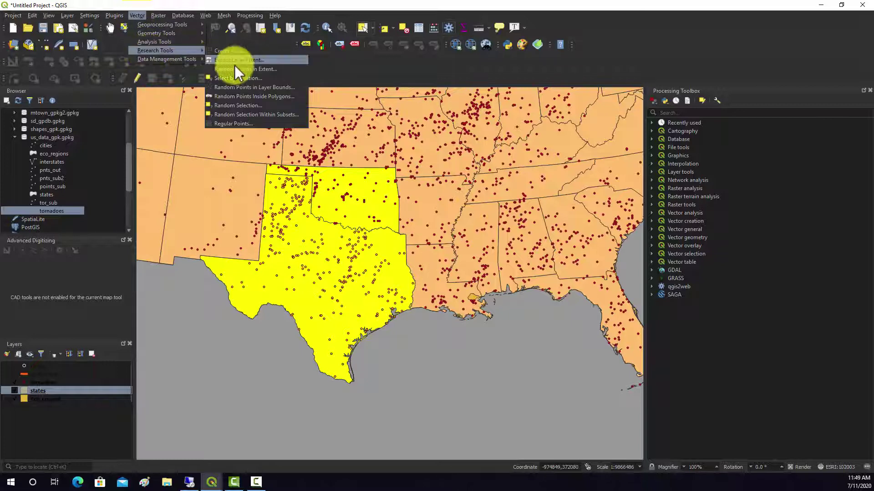
click(238, 78)
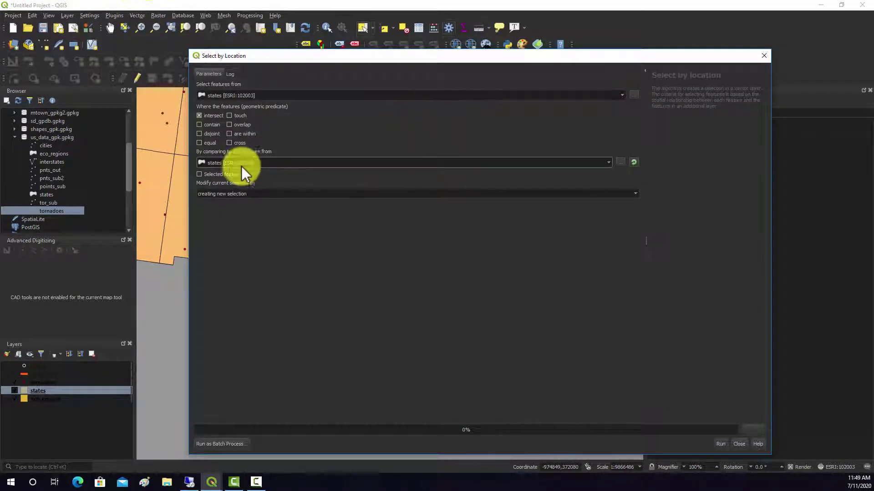
click(229, 133)
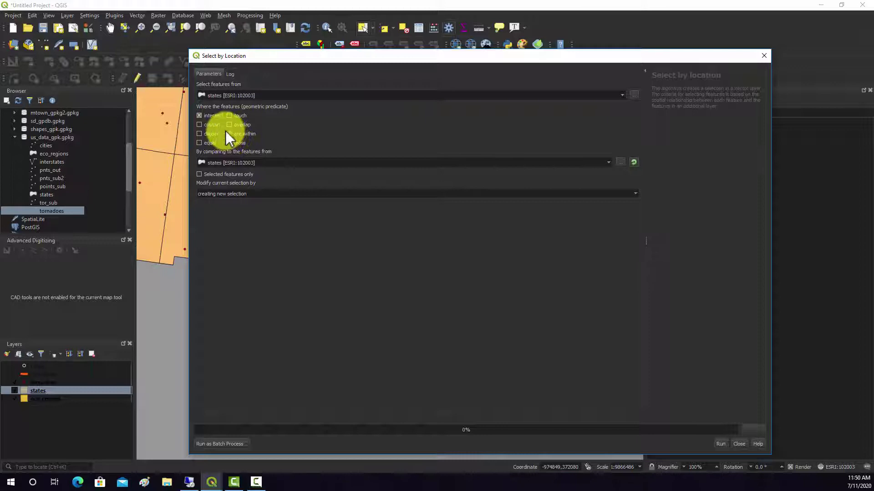
click(199, 116)
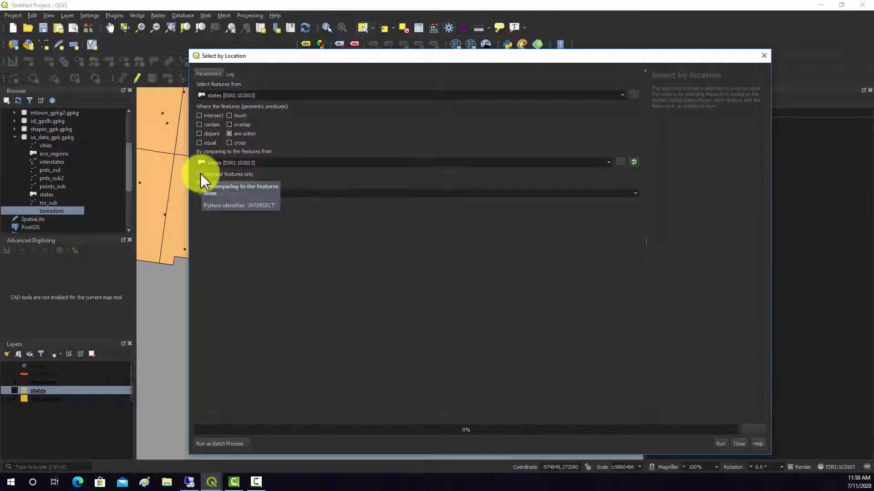
click(728, 442)
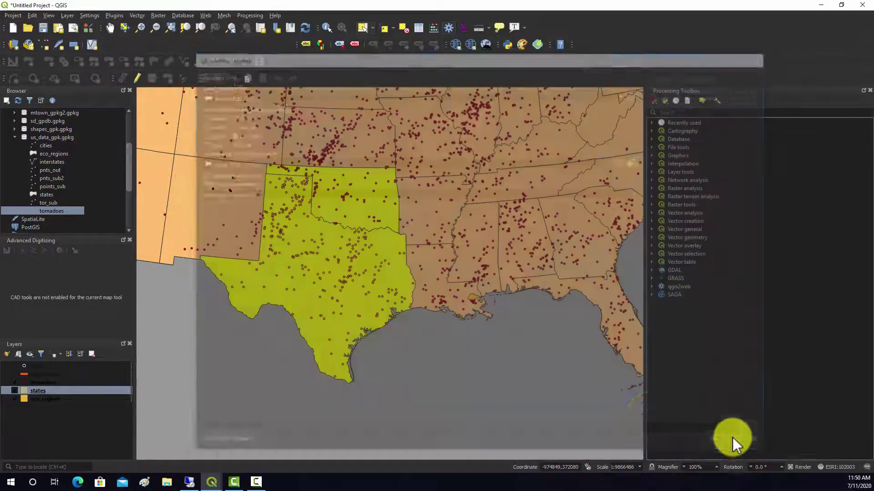
Step: Select Oklahoma, then add tornadoes within it to the current selection via Select by Location
ctrl+click(321, 342)
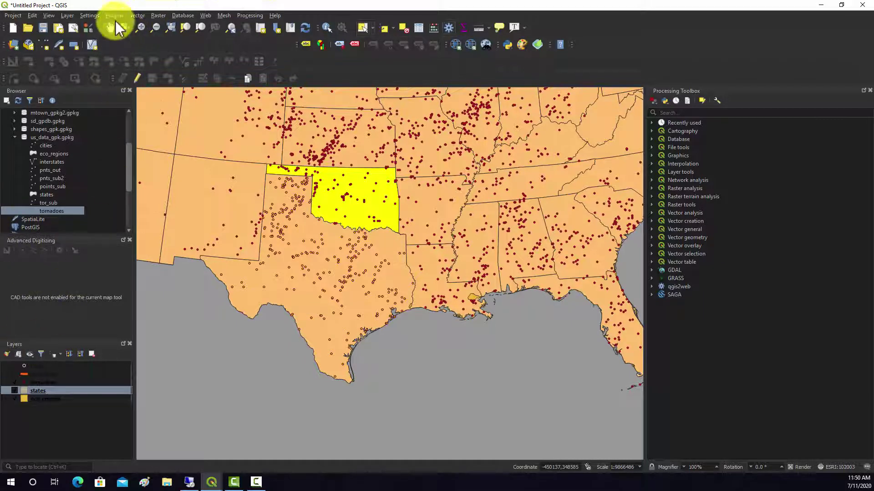
click(137, 16)
mouse_move(141, 51)
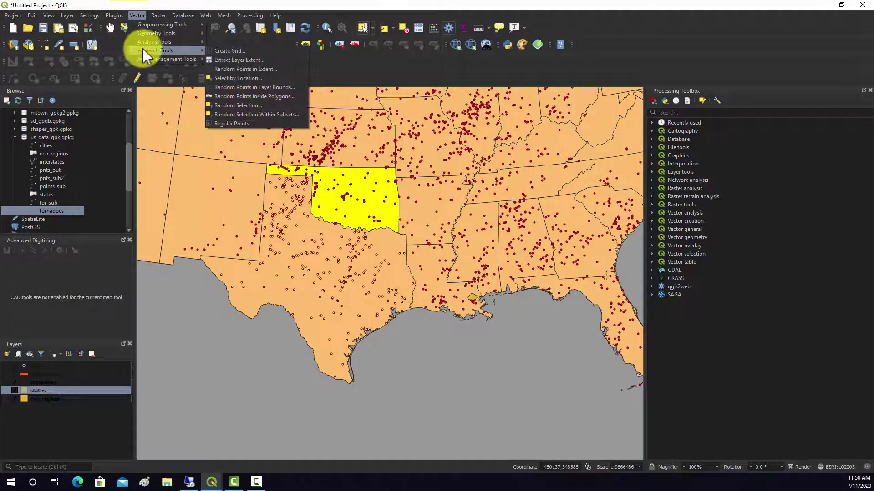
click(230, 78)
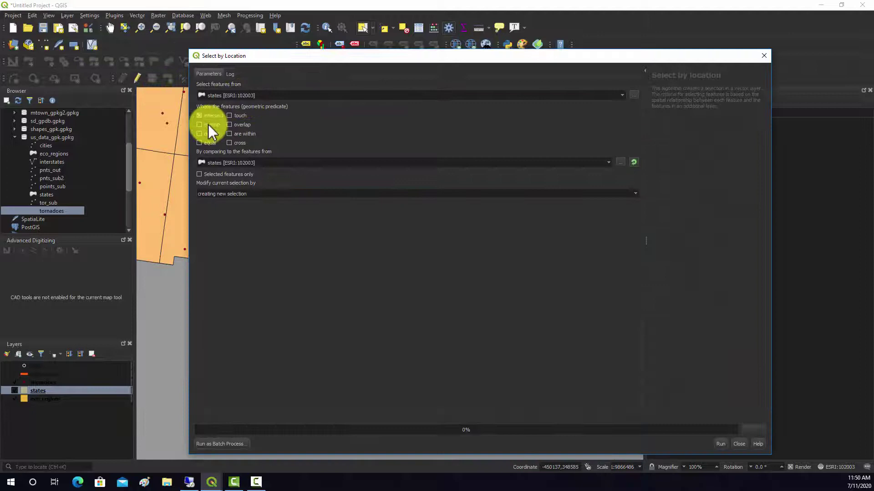
click(229, 134)
click(249, 96)
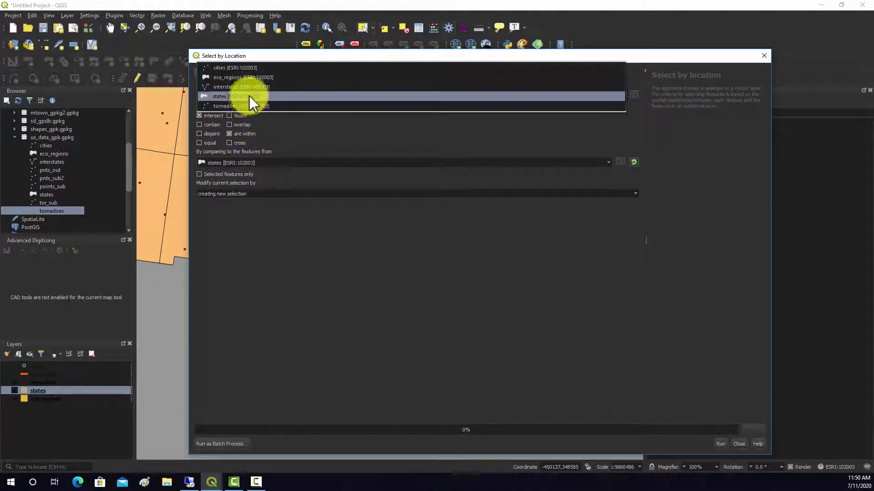
click(224, 106)
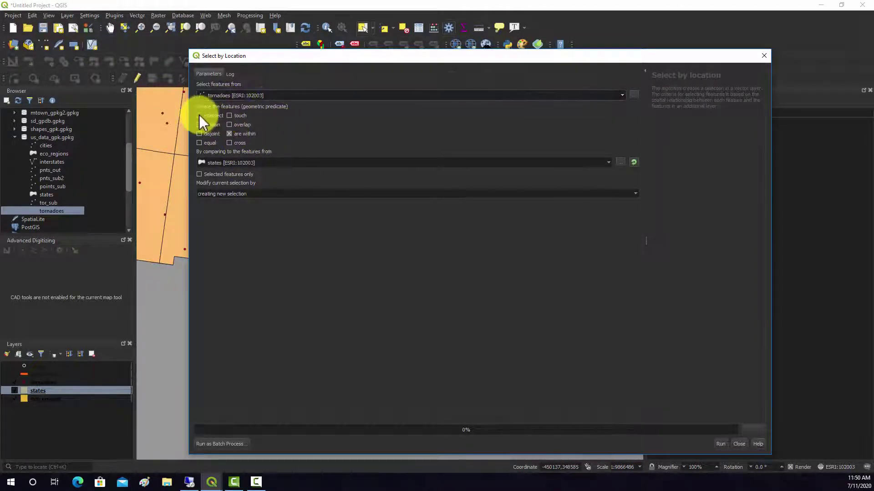
click(233, 194)
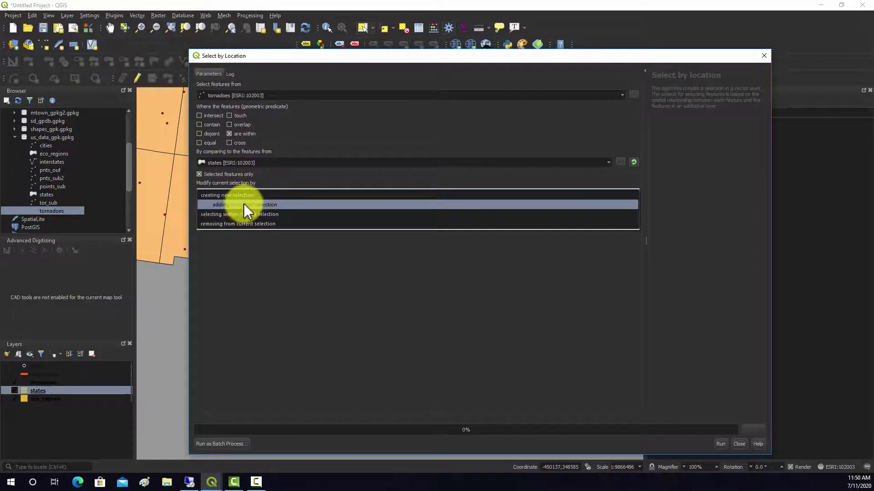
click(246, 206)
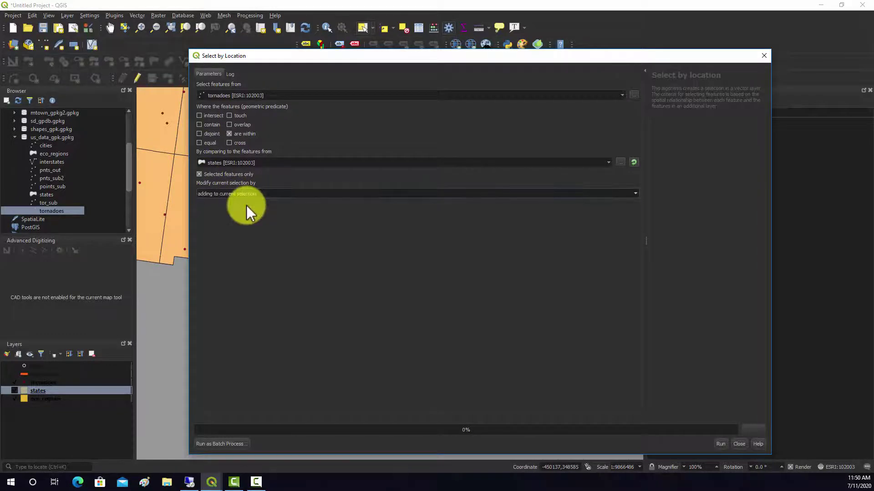
click(722, 443)
click(739, 444)
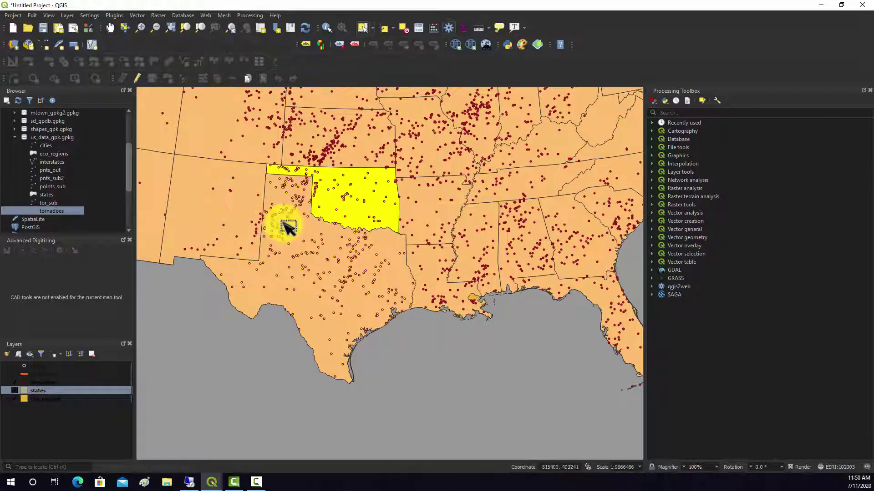
Step: Zoom and pan the map out to show the eastern United States with its tornado points
scroll(304, 212, down, 3)
scroll(311, 207, up, 2)
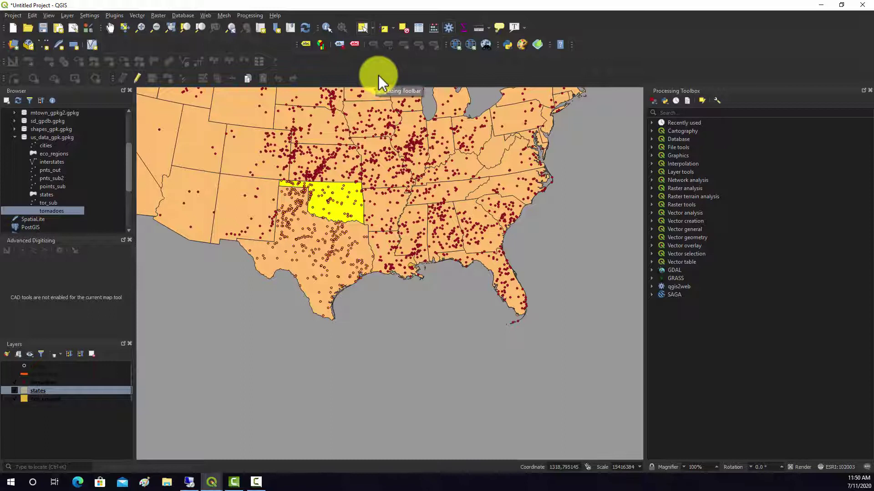
drag(375, 78, 135, 34)
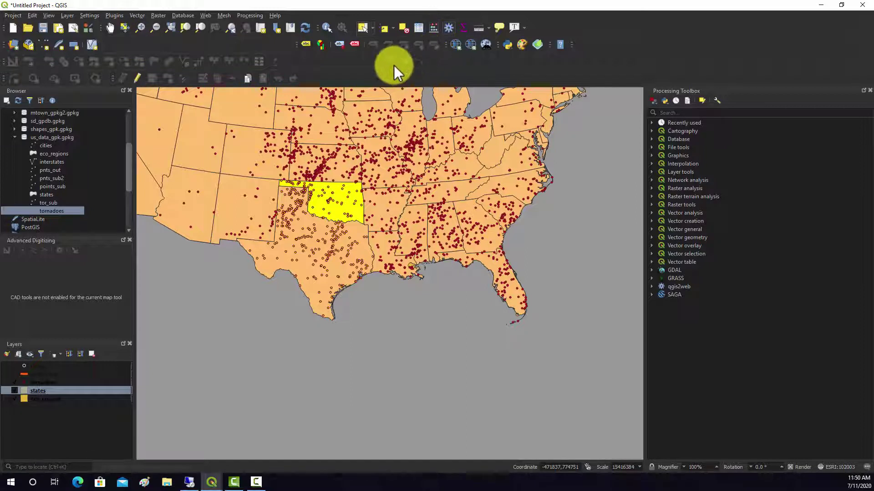
Step: Open Select Features by Expression, then close it since it opened for the states layer
click(392, 31)
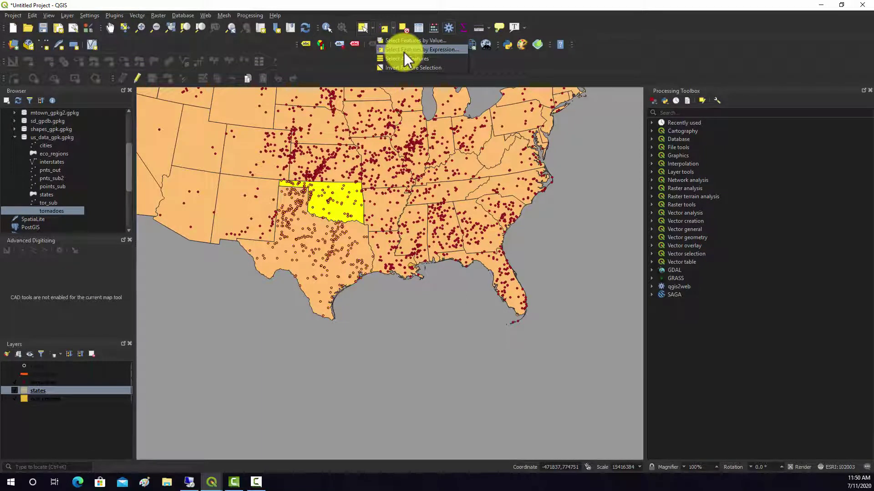
click(404, 50)
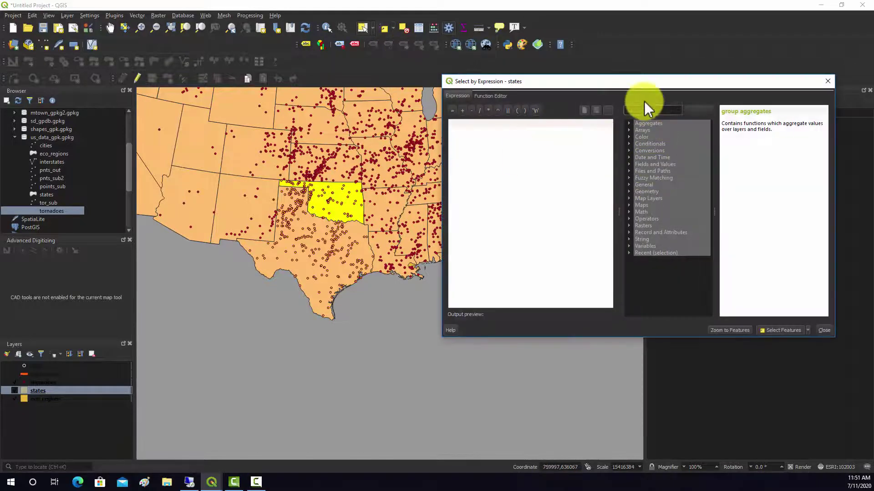
drag(611, 86, 425, 100)
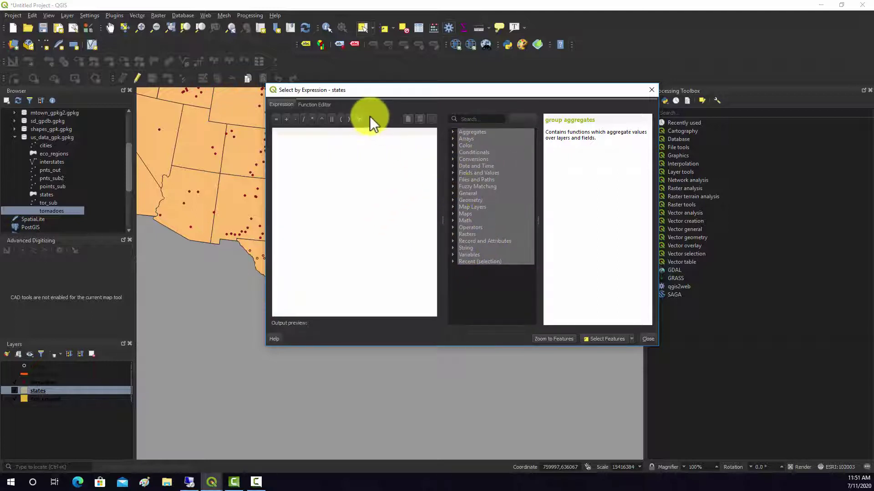
click(651, 89)
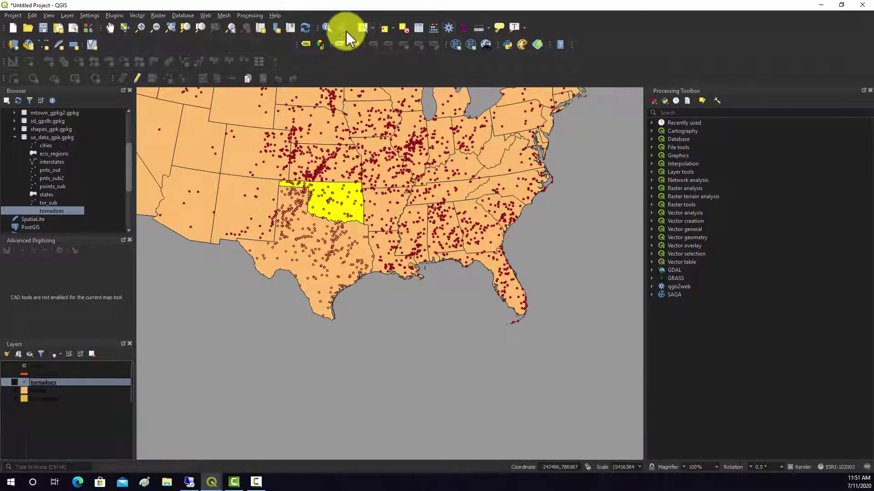
Step: Build the expression "F_SCALE" > 2 in Select by Expression for the tornadoes layer
click(383, 29)
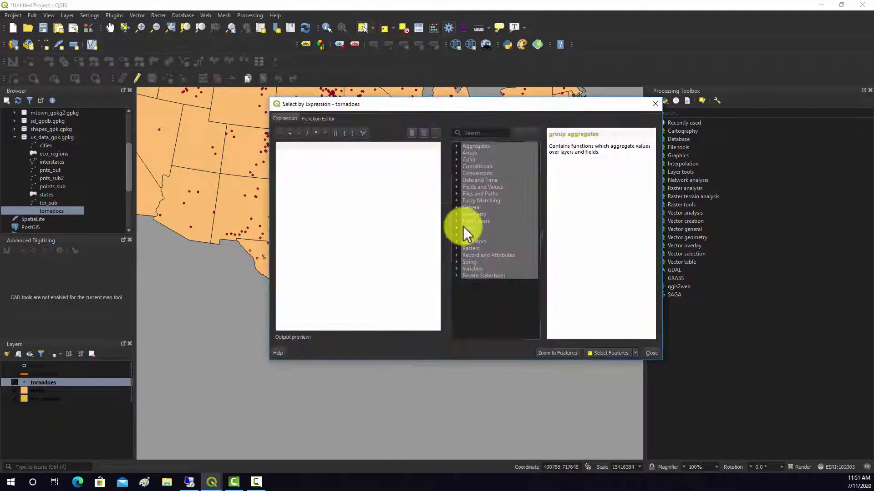
click(456, 187)
drag(536, 227, 538, 311)
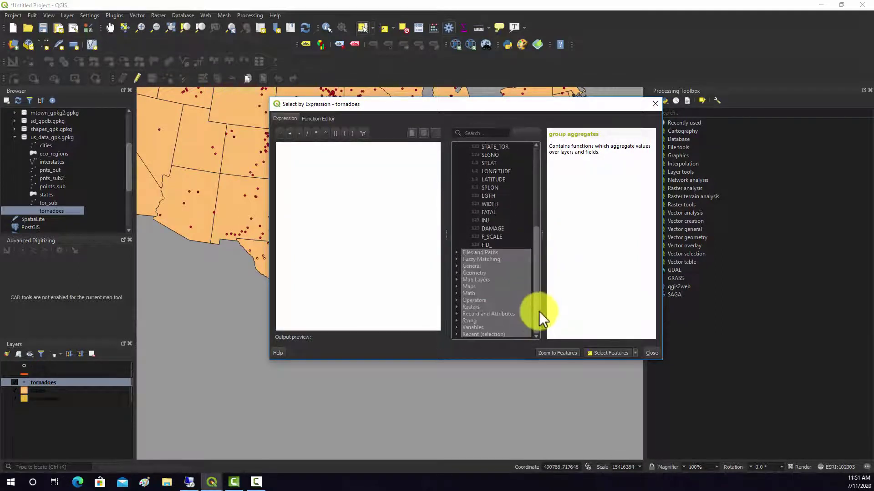
double_click(490, 236)
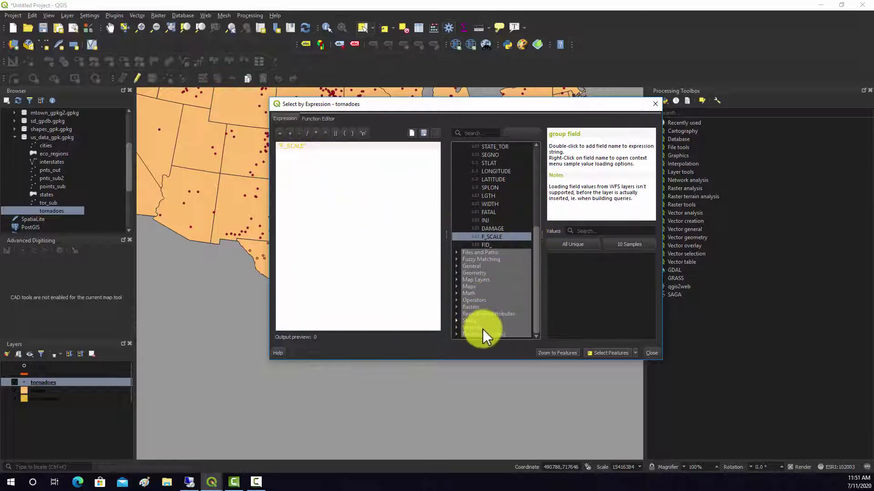
click(457, 301)
scroll(479, 291, down, 2)
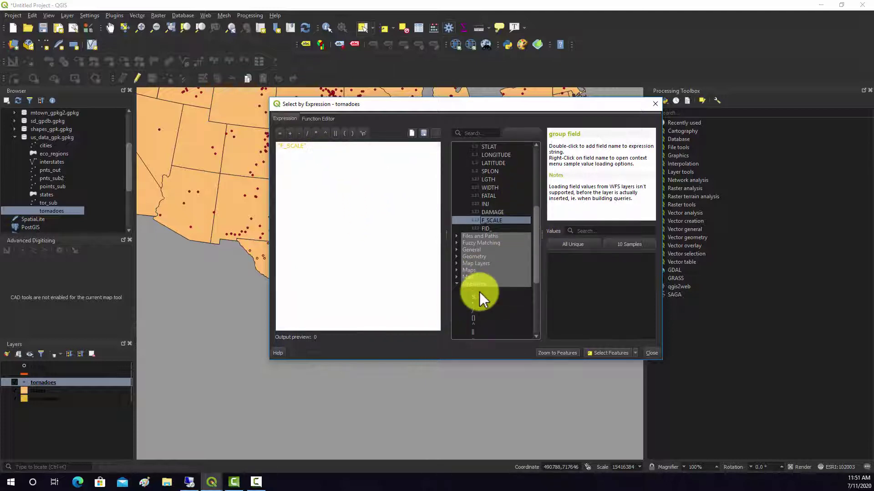
scroll(486, 299, down, 1)
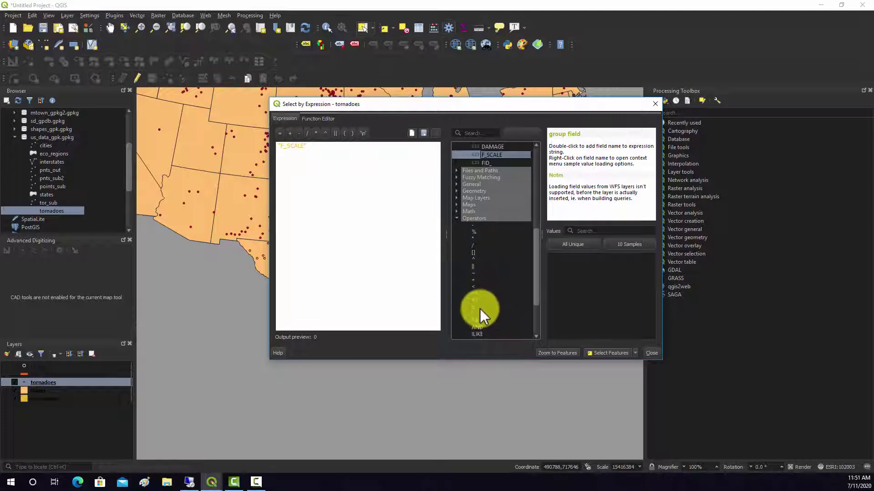
double_click(473, 314)
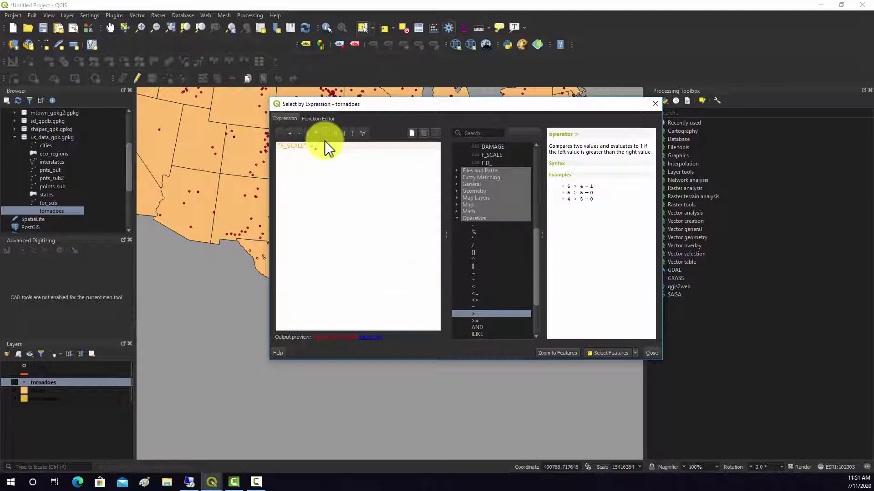
text(2)
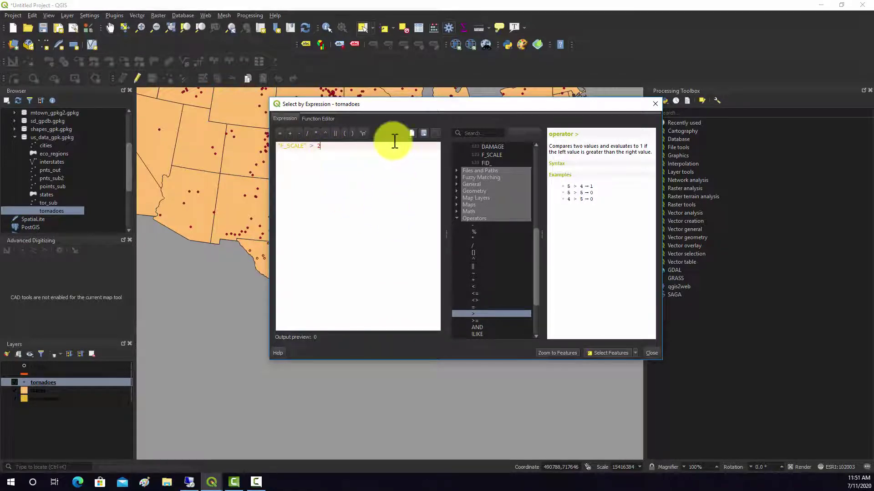
drag(422, 103, 365, 112)
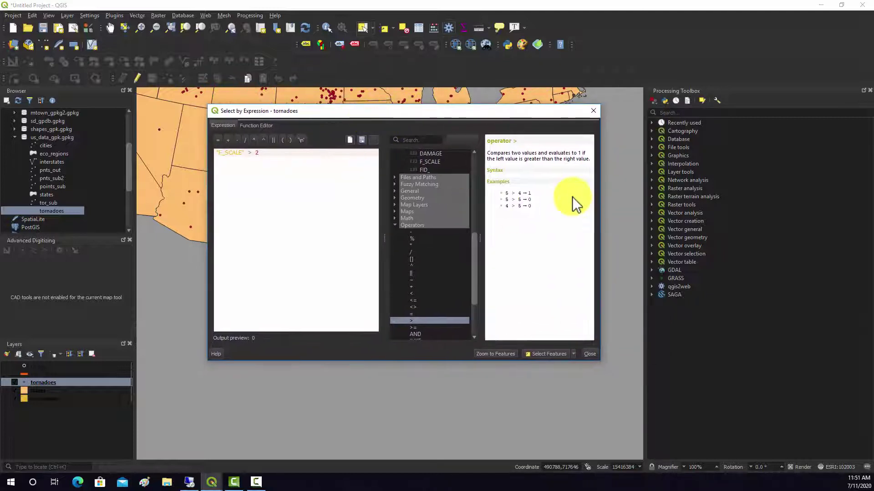
Step: Apply the expression with Filter Current Selection, leaving 8 tornadoes selected, and move the dialog aside
click(573, 356)
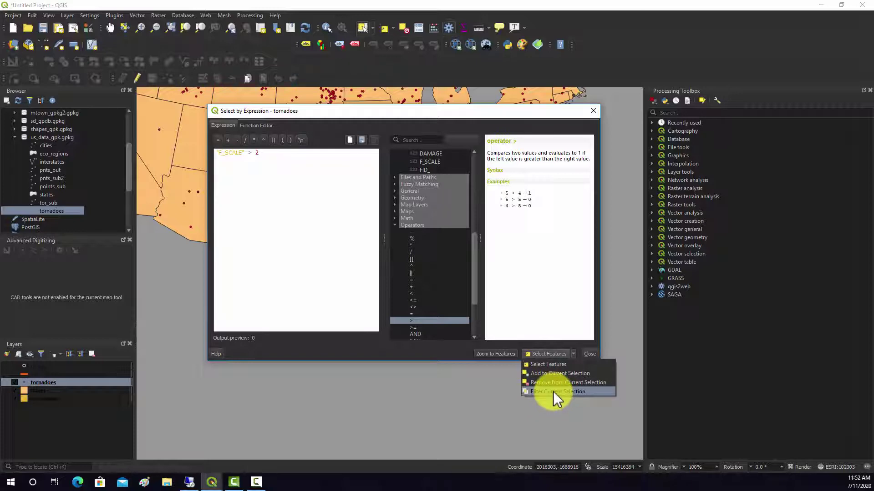
click(553, 391)
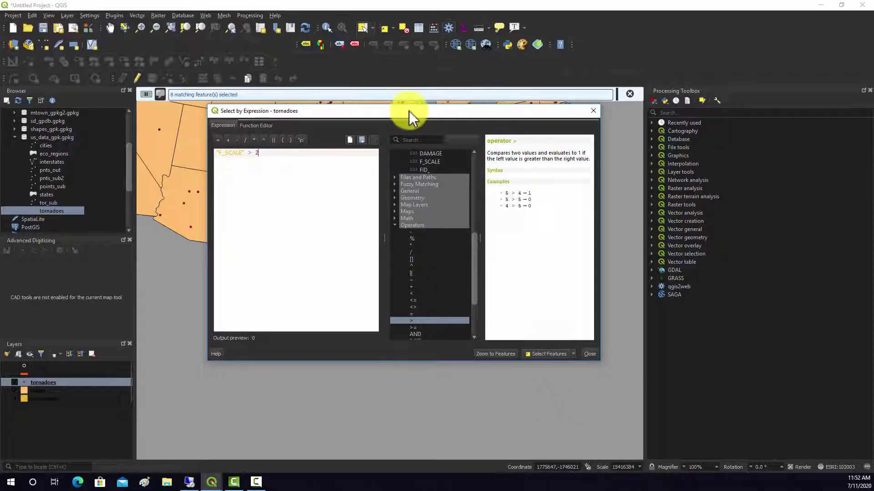
drag(408, 110, 647, 232)
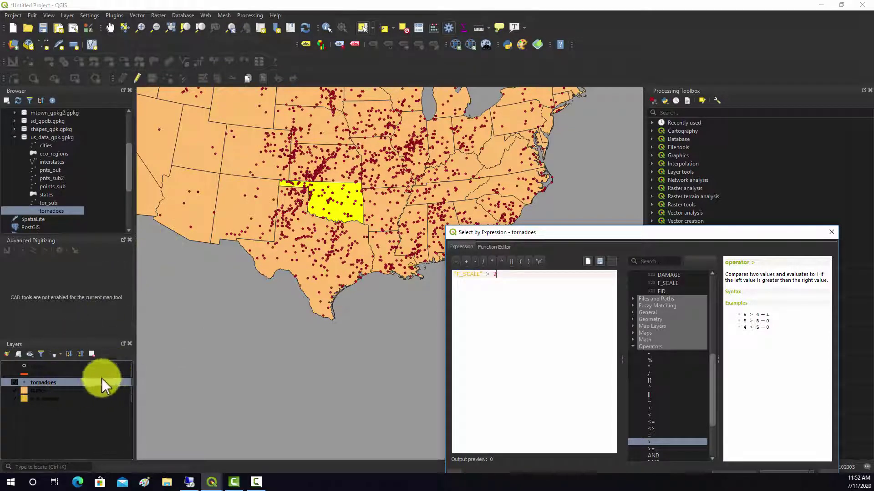
Step: Start saving the tornadoes features into the us_data_gpk.gpkg GeoPackage
right_click(42, 381)
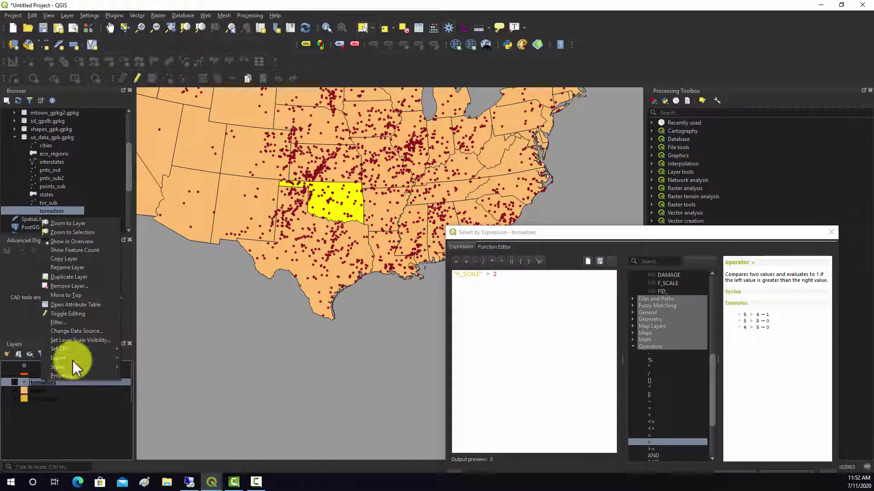
mouse_move(75, 359)
click(146, 361)
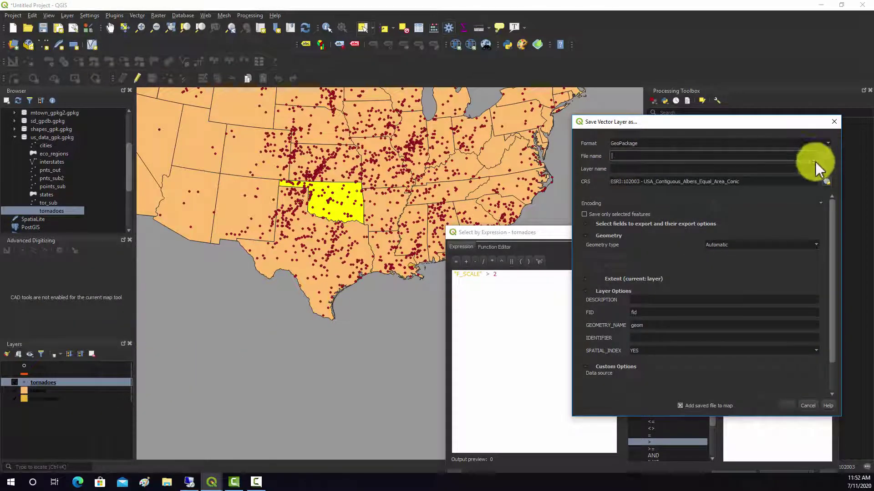
click(827, 159)
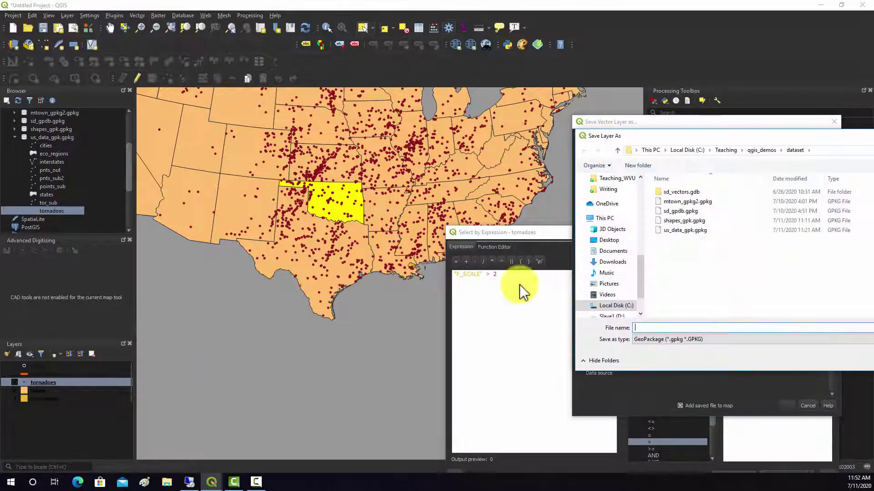
click(689, 230)
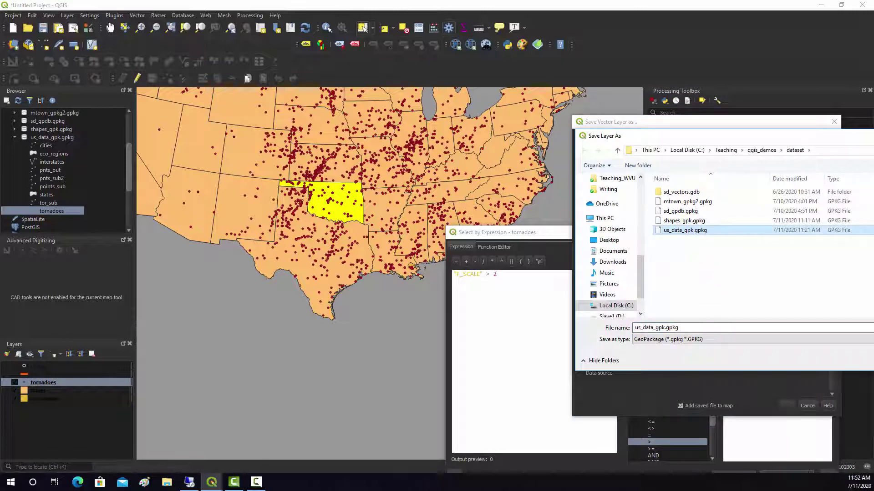
click(852, 346)
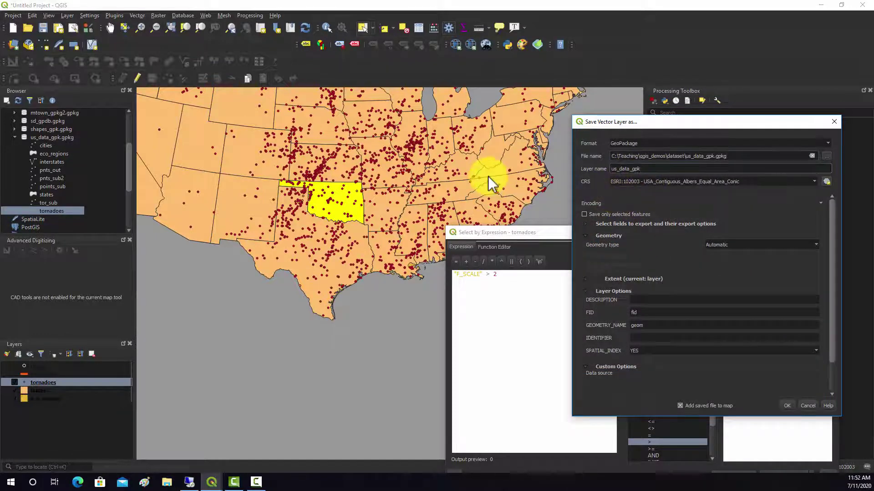
Step: Name the new layer tor_sub and export only the selected features
key(BackSpace)
key(BackSpace)
key(BackSpace)
key(BackSpace)
key(BackSpace)
key(BackSpace)
key(BackSpace)
key(BackSpace)
key(BackSpace)
key(BackSpace)
key(BackSpace)
text(to)
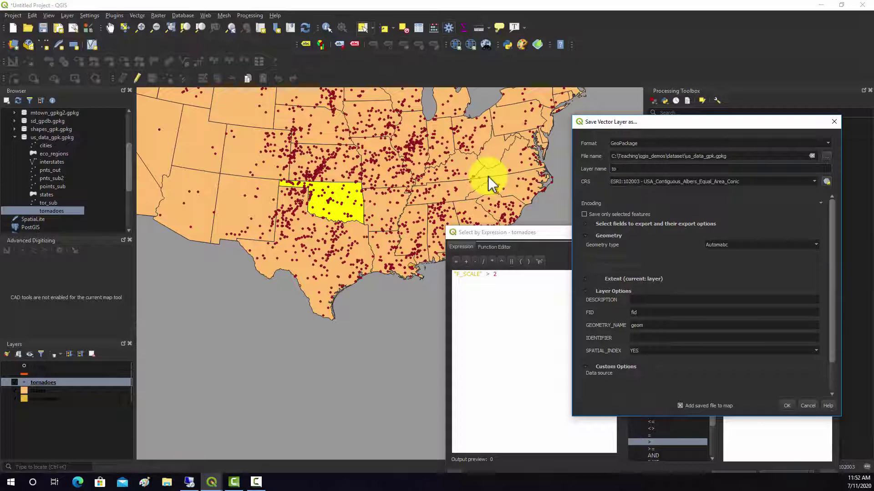
text(r_sub)
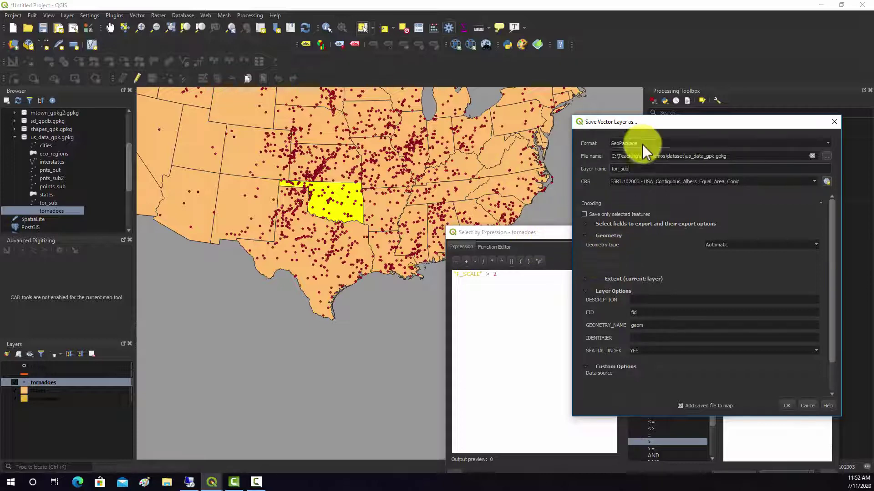
drag(646, 122, 454, 106)
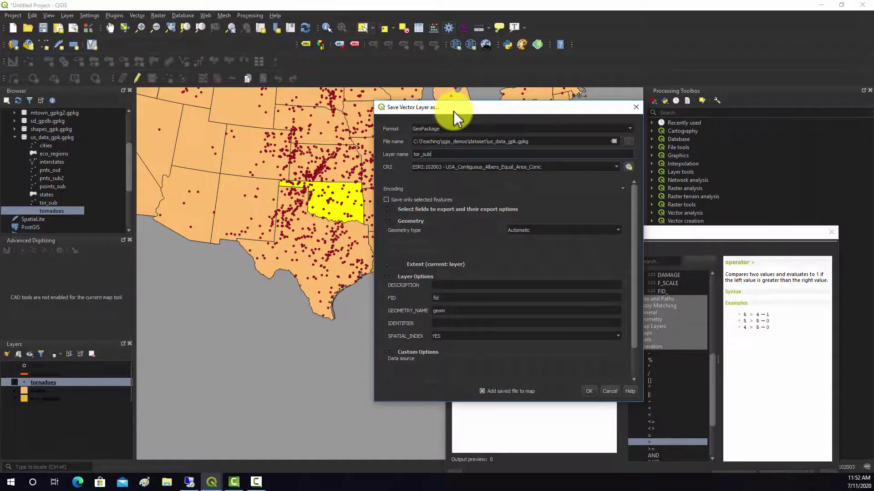
click(453, 157)
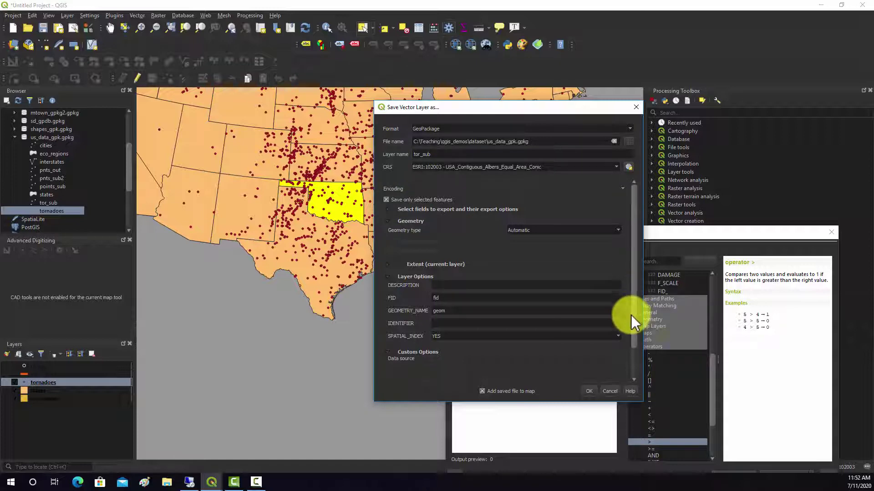
Step: Export the selected tornadoes as tor_sub into us_data_gpk.gpkg, overwriting the existing layer
click(591, 392)
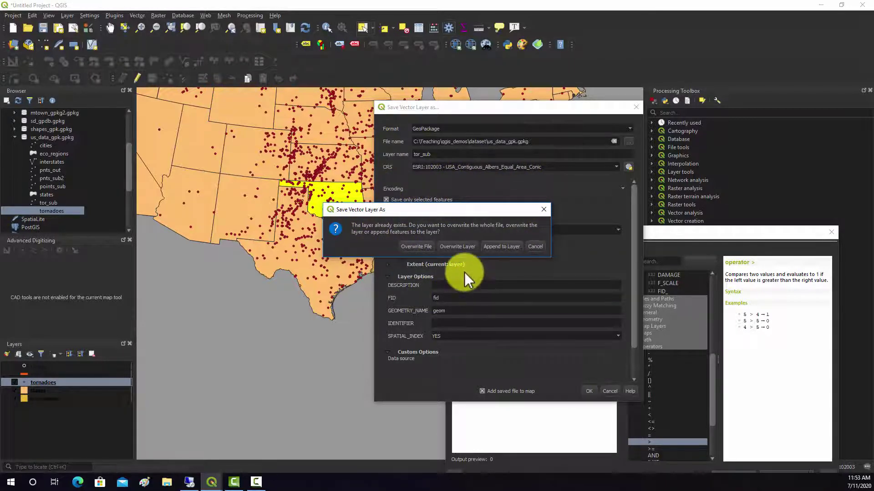
click(458, 247)
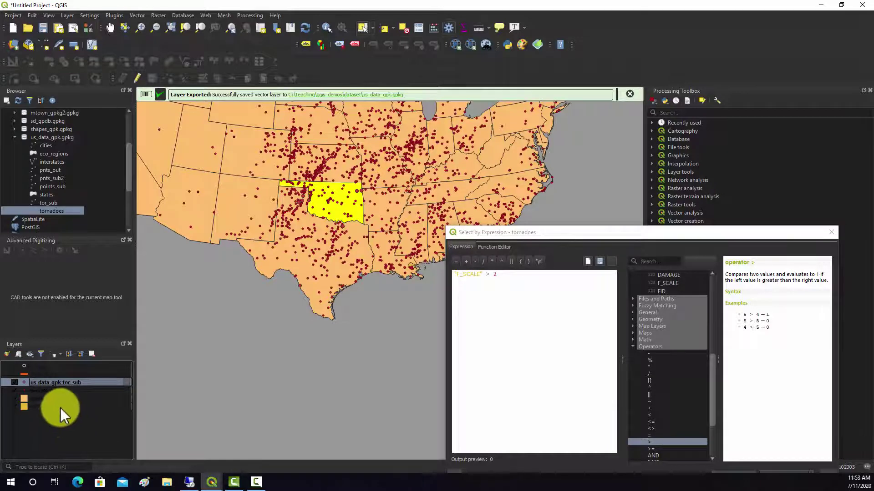
Step: Turn off the tornadoes layer, deselect the Oklahoma features, and close Select by Expression
click(15, 392)
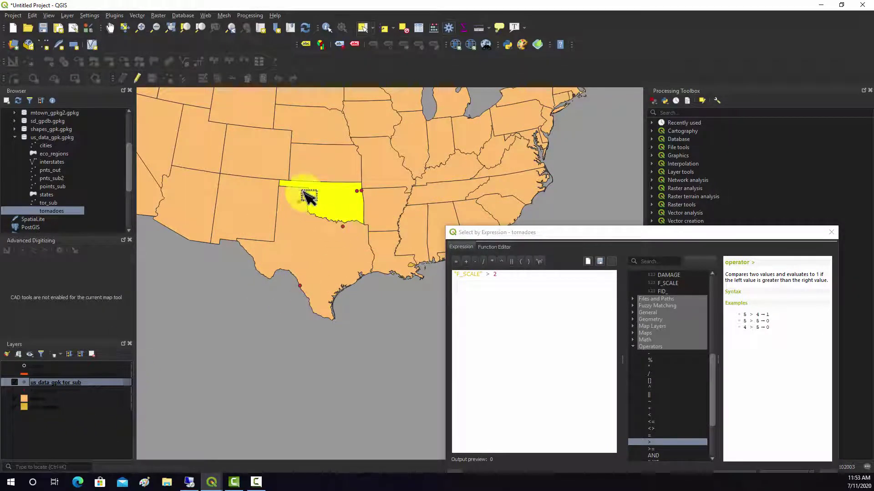
click(404, 30)
click(532, 234)
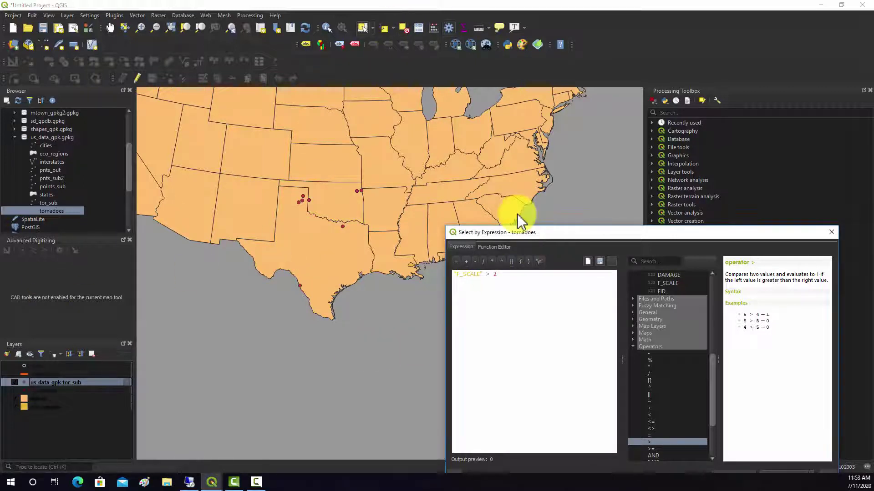
drag(519, 217, 421, 169)
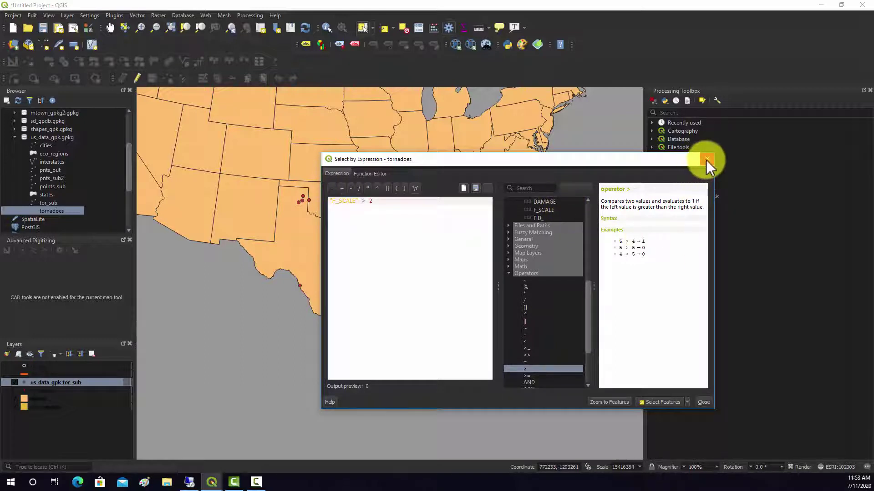
click(698, 402)
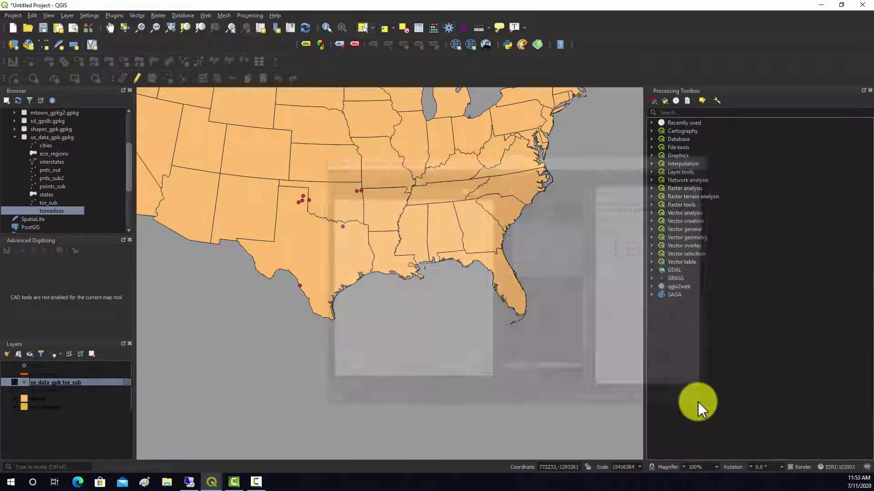
drag(61, 174, 316, 164)
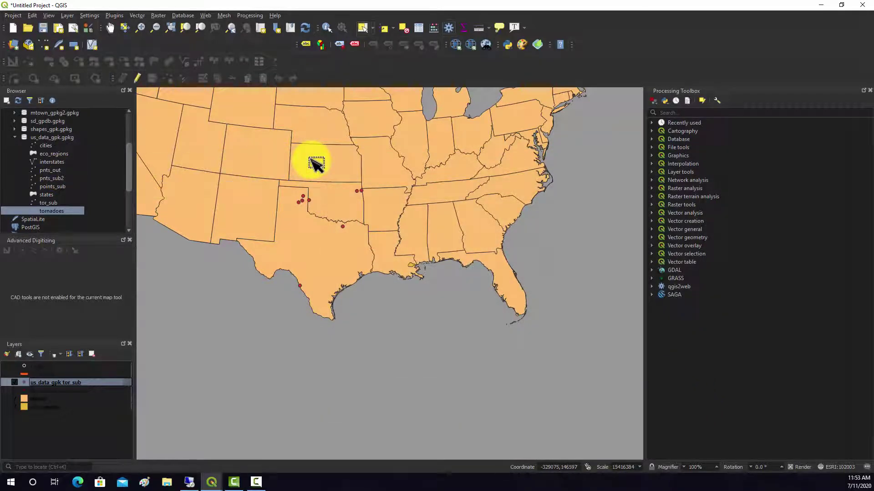
drag(317, 164, 620, 234)
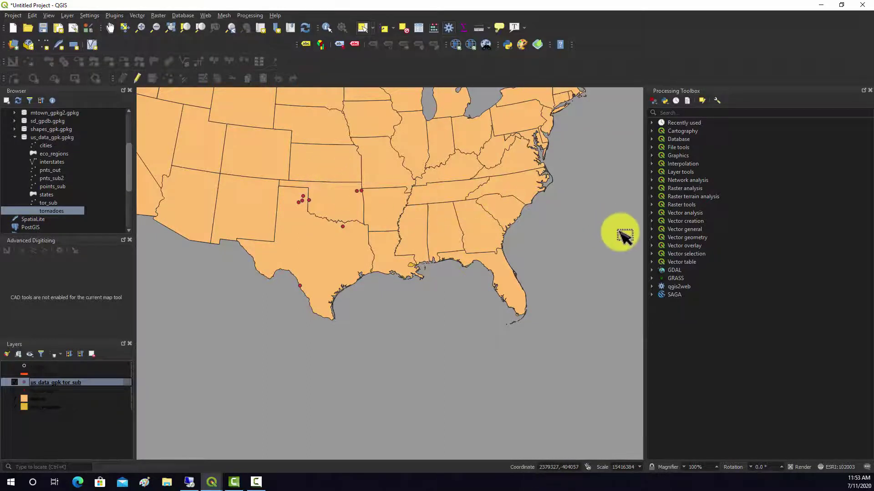